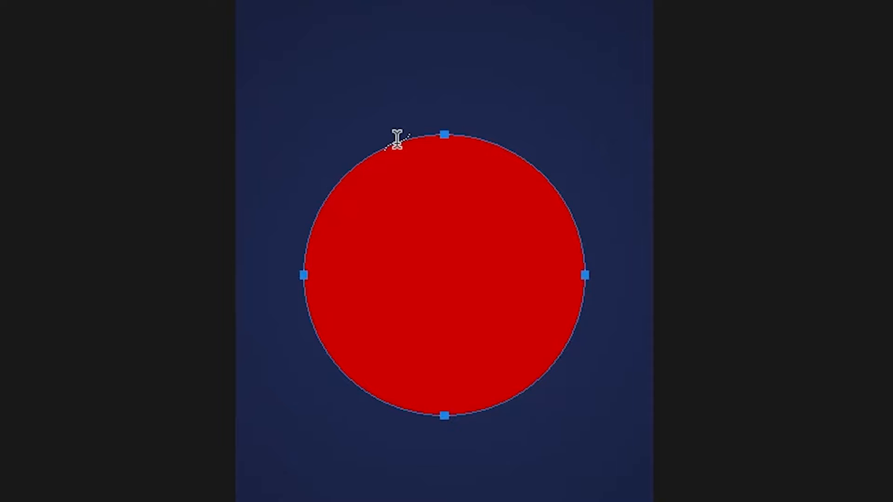
Step: Add the type "Yogan Creations" along the red circle's path, starting on its upper edge
left_click(397, 139)
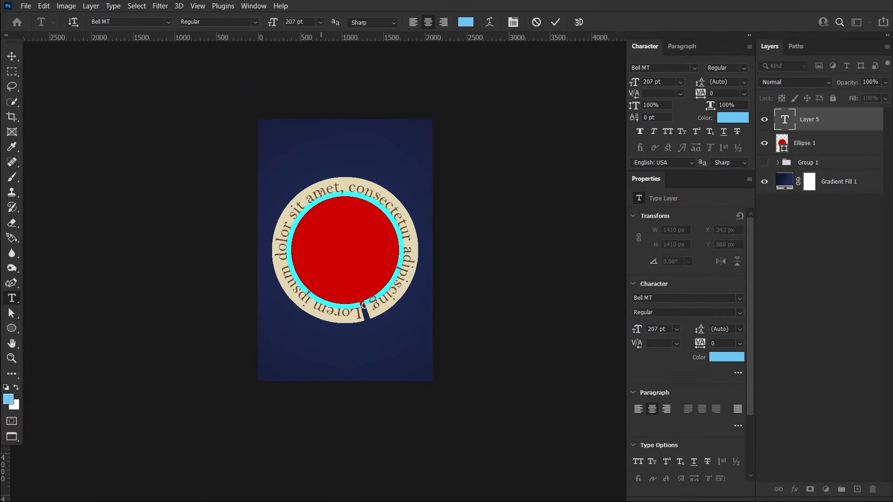
type("du")
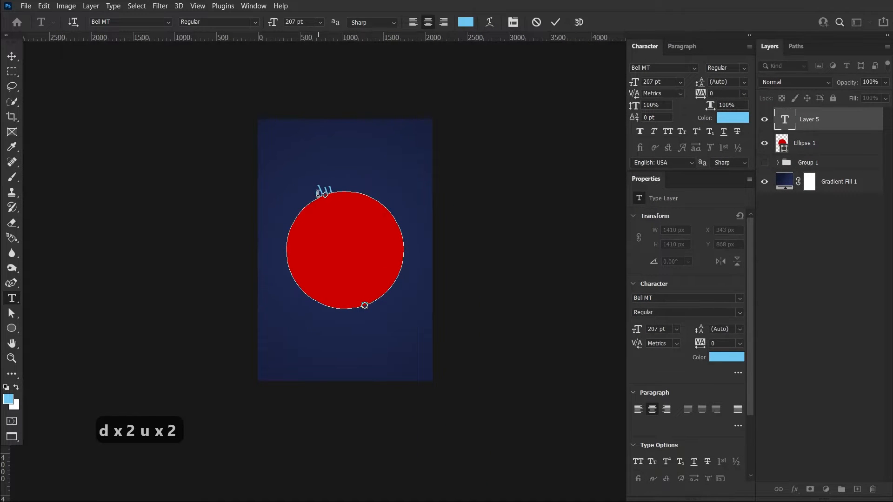
key("BackSpace")
key("BackSpace")
key("BackSpace")
key("BackSpace")
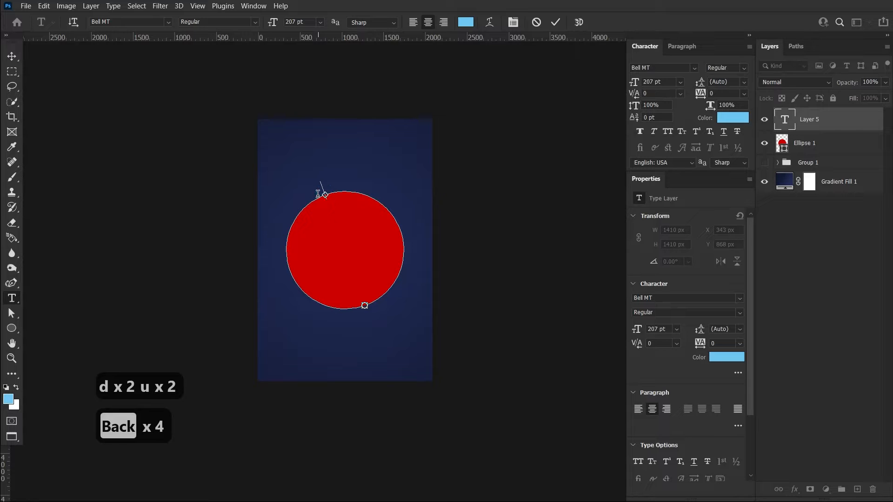
type("Yogan ")
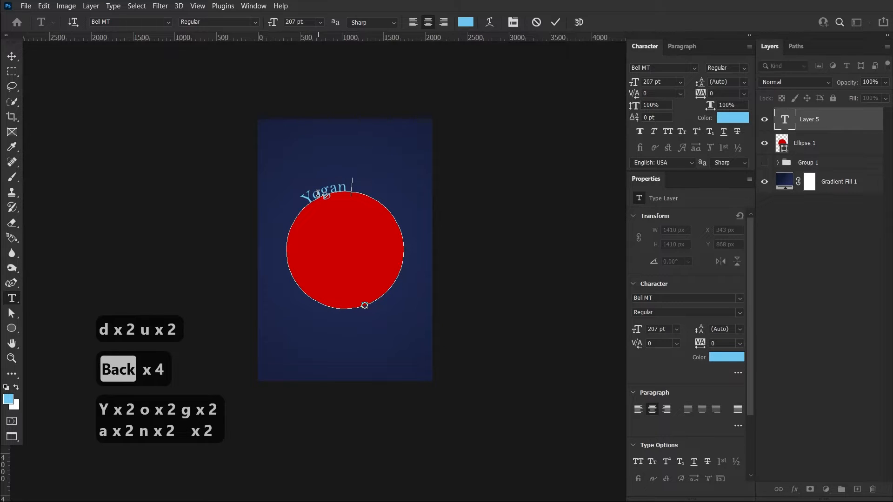
type("creations")
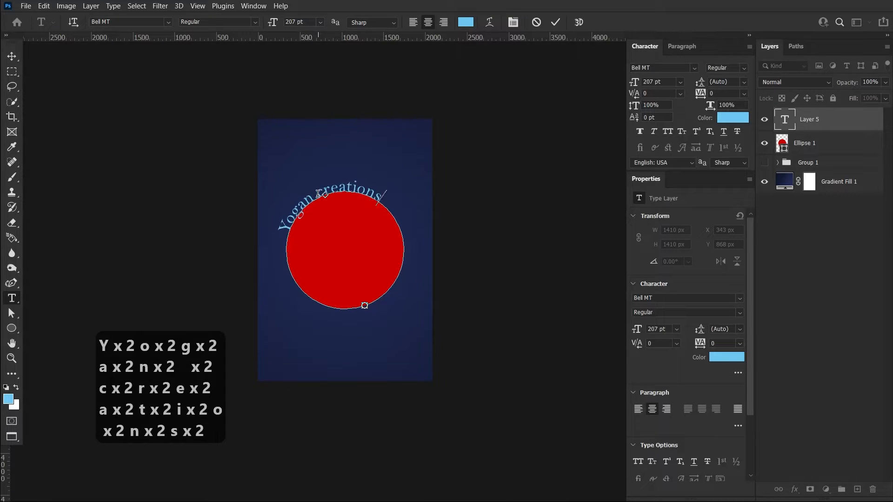
left_click_drag(324, 195, 317, 192)
type("C")
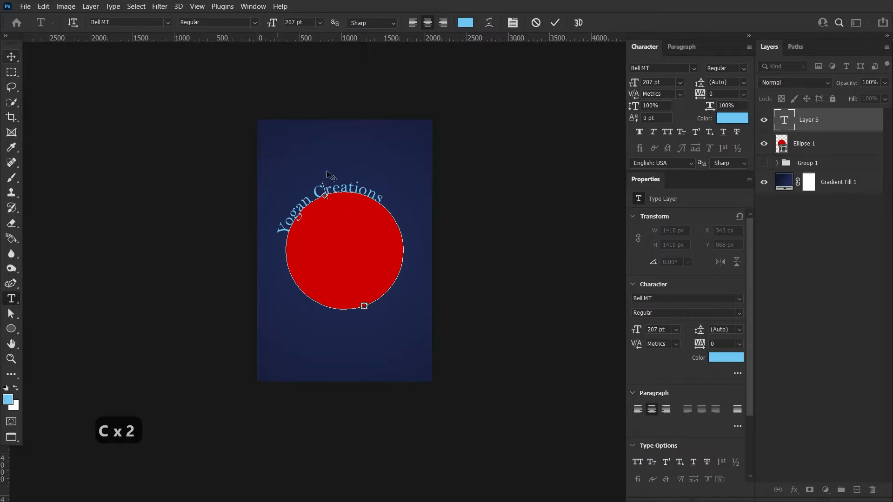
left_click(10, 56)
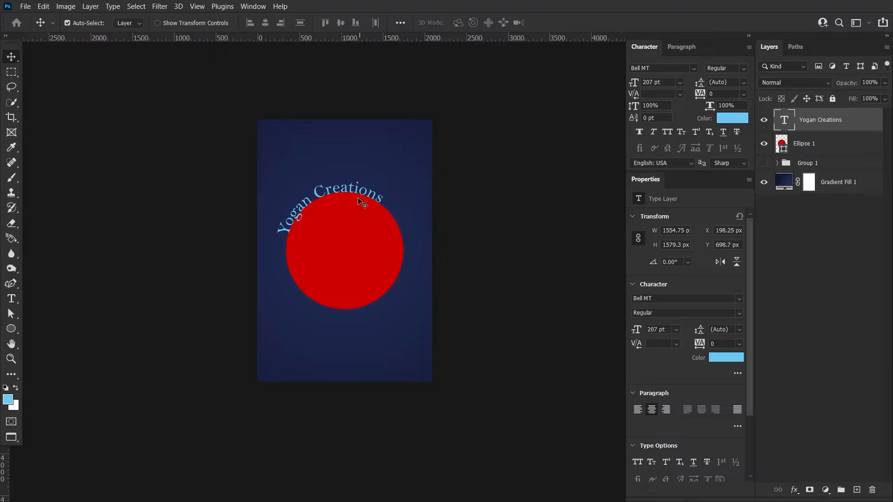
Step: Try moving the curved text up away from the circle, and undo the move
double_click(331, 189)
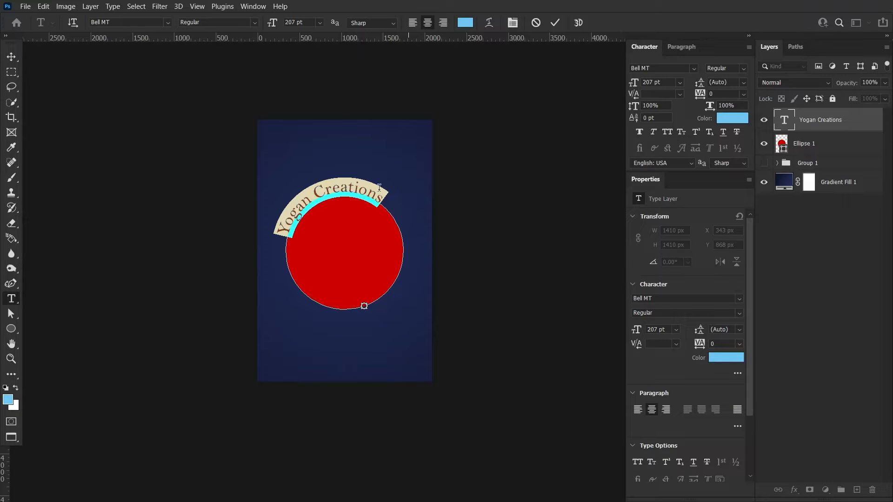
left_click(13, 58)
left_click_drag(302, 201, 304, 155)
key("ctrl+z")
key("ctrl+z")
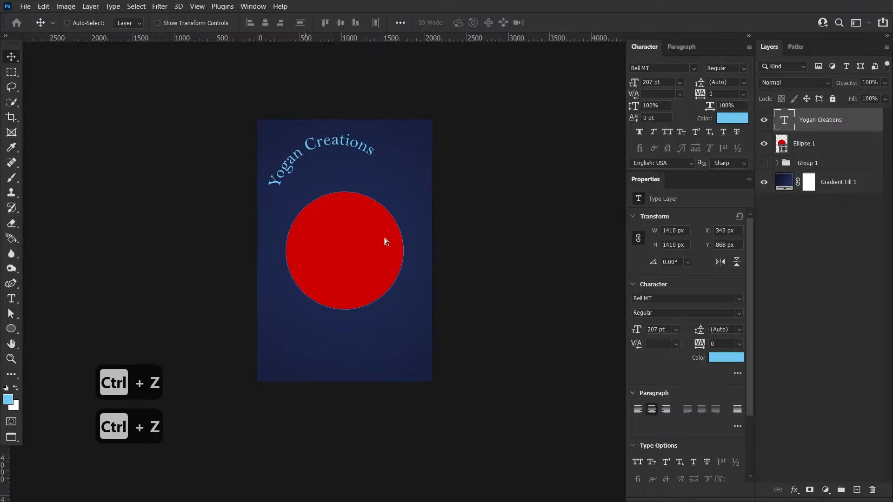
key("ctrl+z")
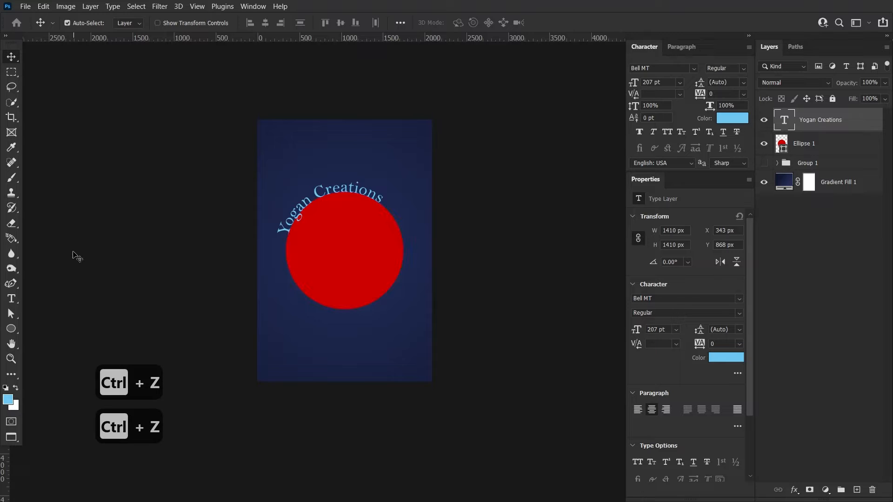
Step: Slide "Yogan Creations" along the circle's path with the Direct Selection tool so it is centred over the circle's top
left_click(503, 191)
left_click(13, 301)
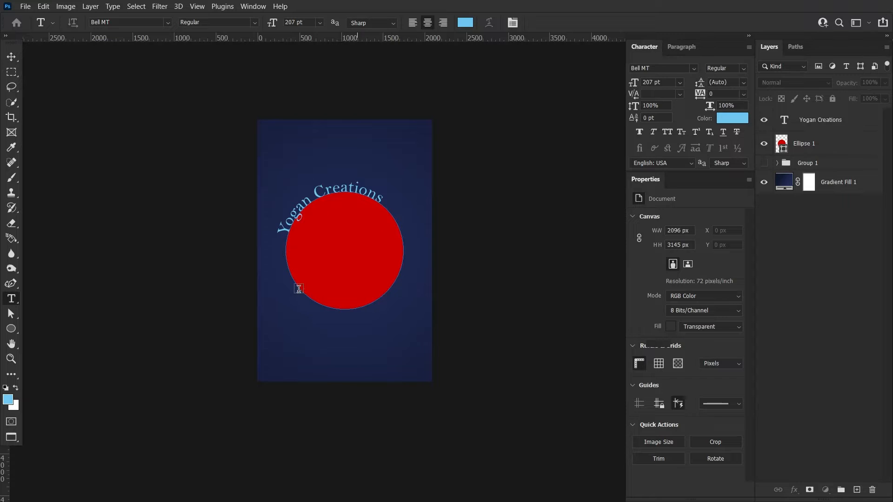
key("alt+]")
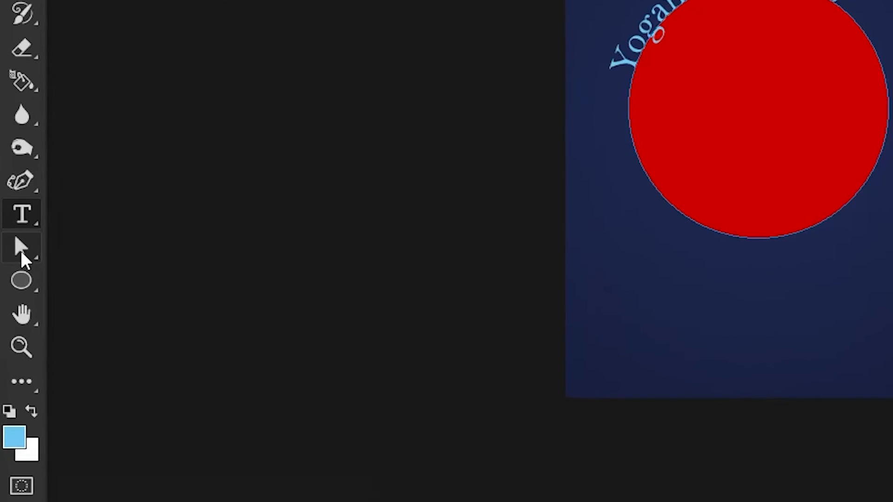
right_click(21, 251)
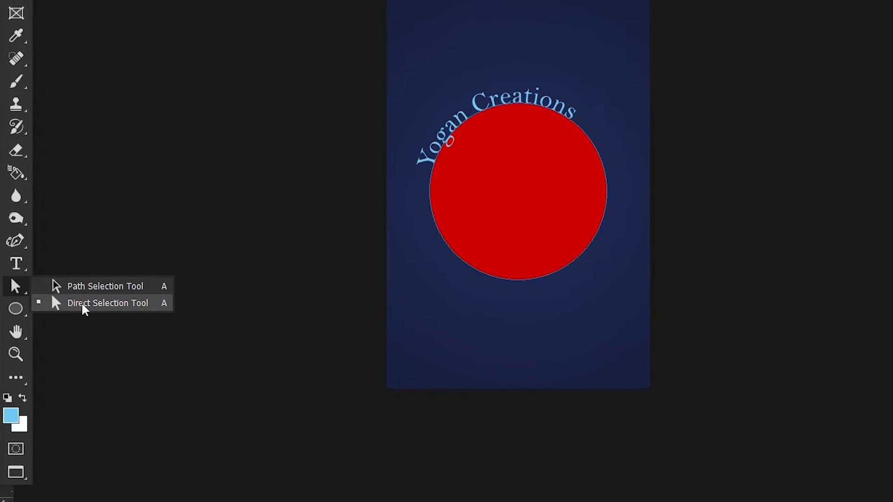
left_click(70, 303)
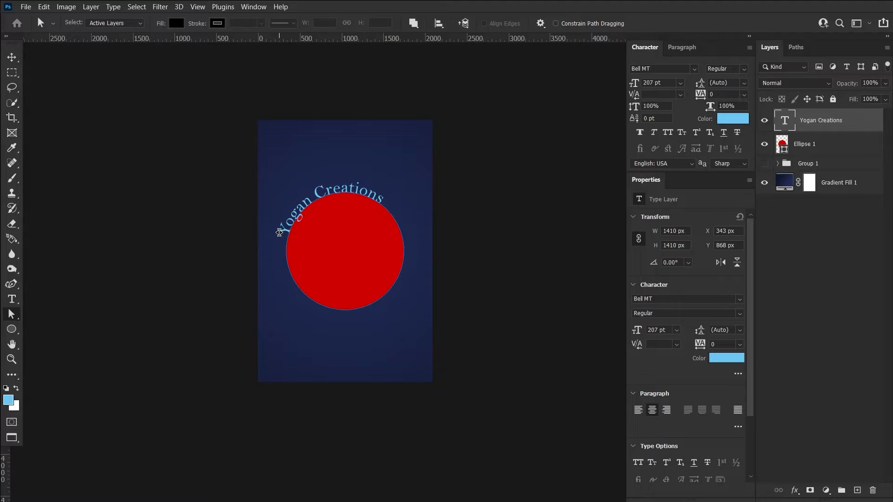
left_click_drag(279, 233, 249, 248)
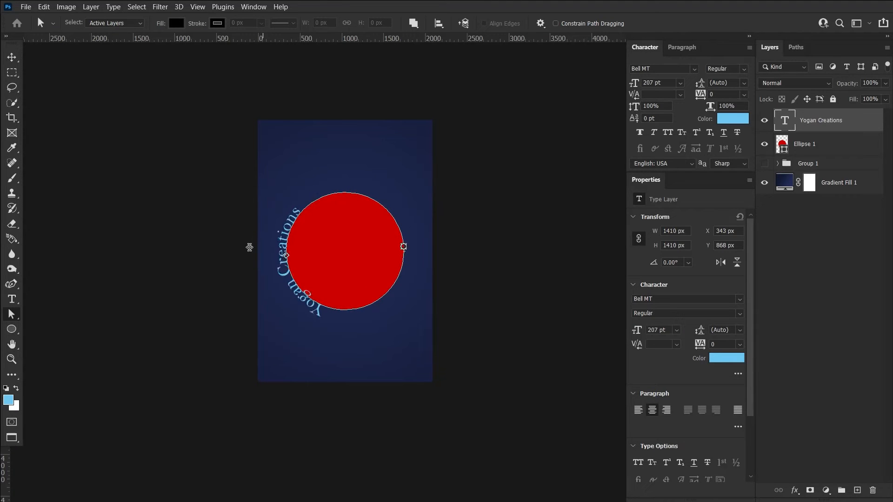
left_click_drag(308, 194, 337, 131)
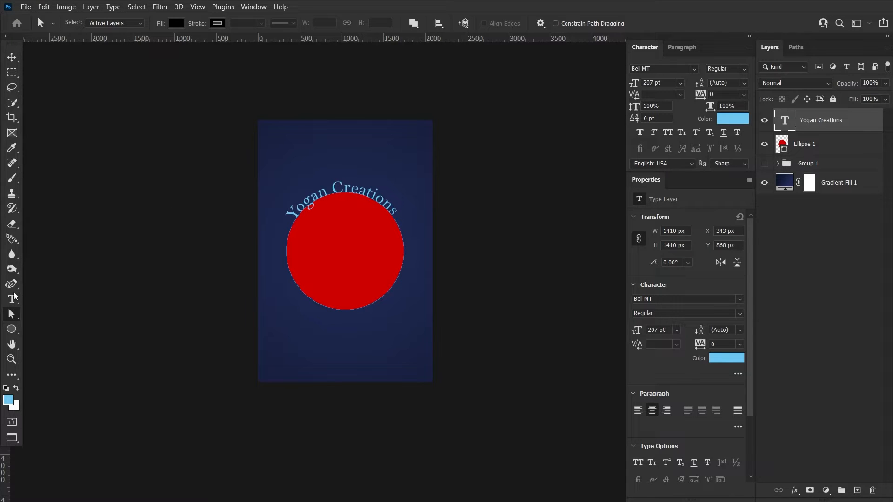
Step: Cut the word "Creations" out of the curved text above the circle
key("t")
left_click_drag(332, 185, 401, 212)
key("ctrl+Return")
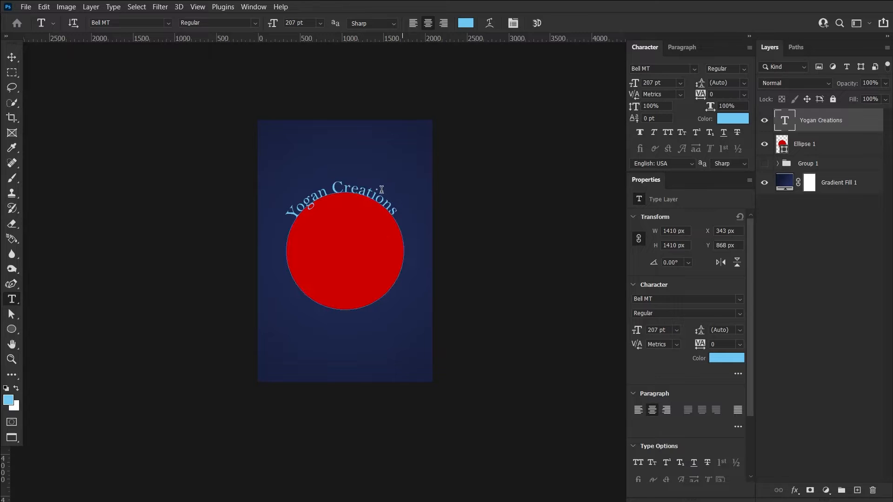
double_click(382, 190)
right_click(345, 185)
left_click(362, 208)
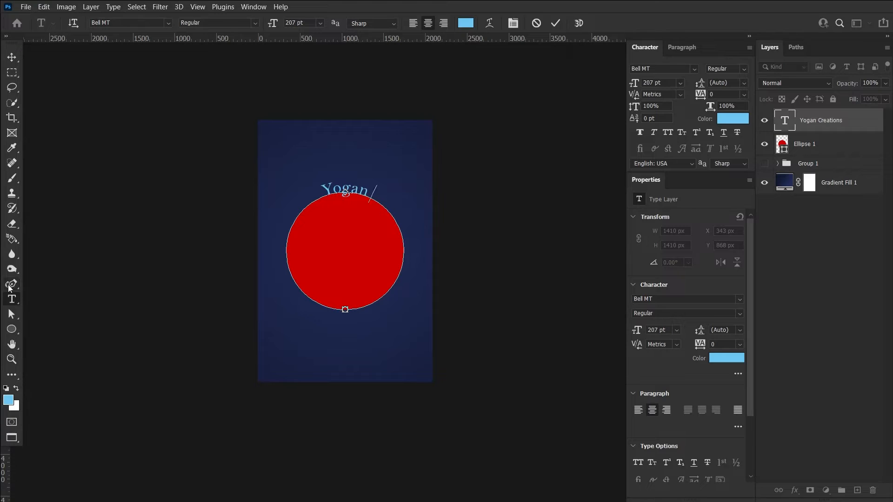
Step: Try left and right alignment on the "Yogan" path text and restore centre alignment
left_click(412, 23)
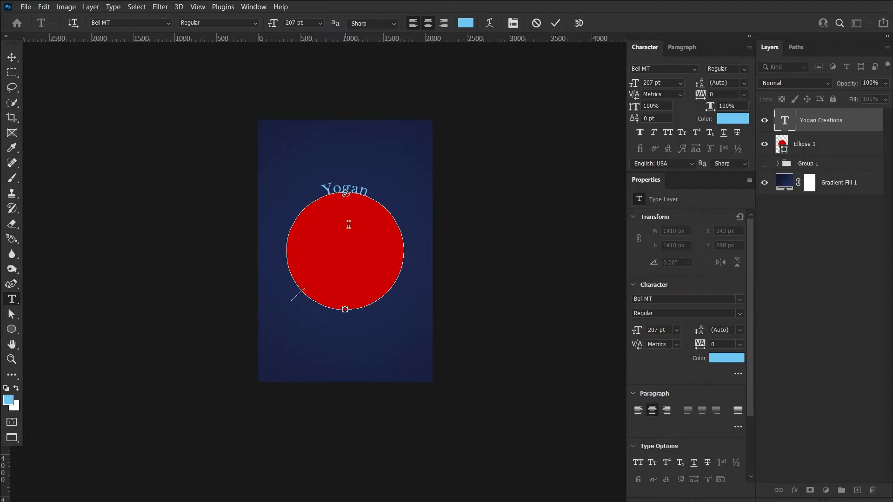
left_click(444, 23)
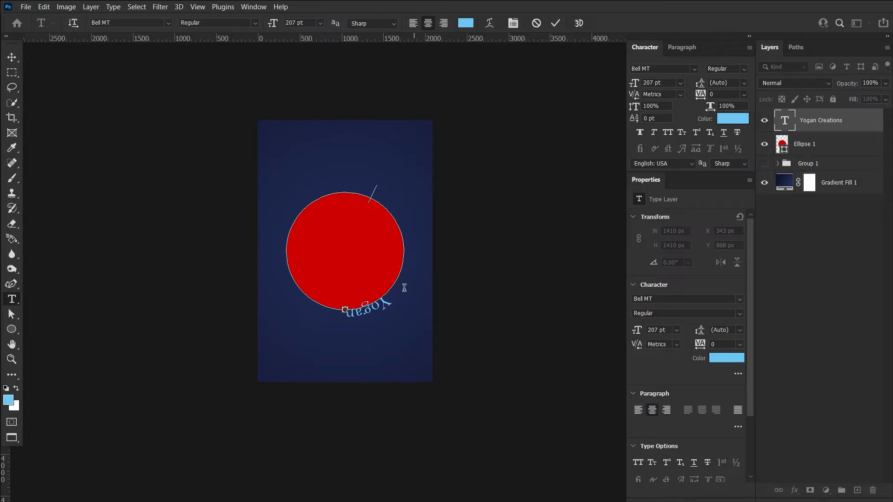
left_click(428, 24)
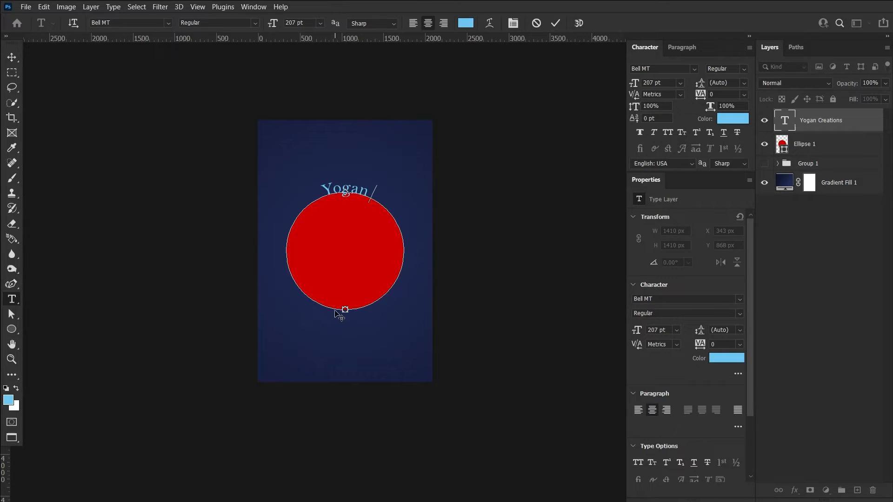
Step: Start a separate path text at the bottom edge of the ellipse shape and paste "Creations" into it
left_click(817, 146)
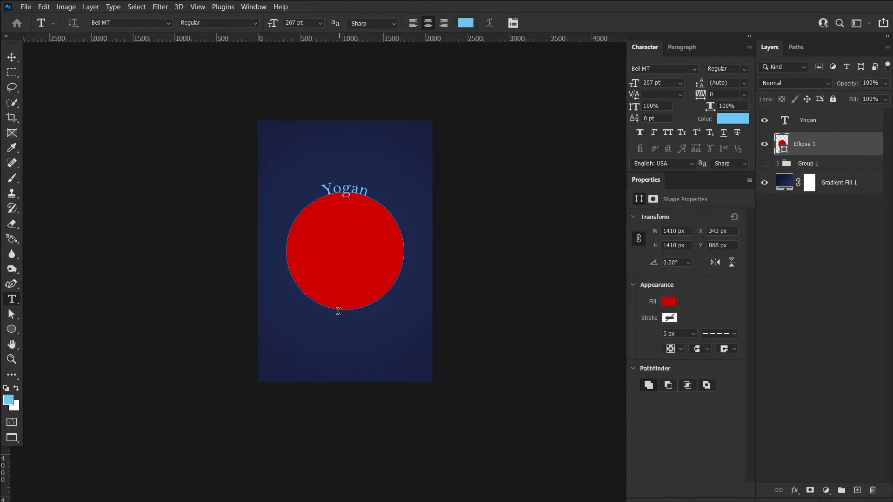
left_click(339, 310)
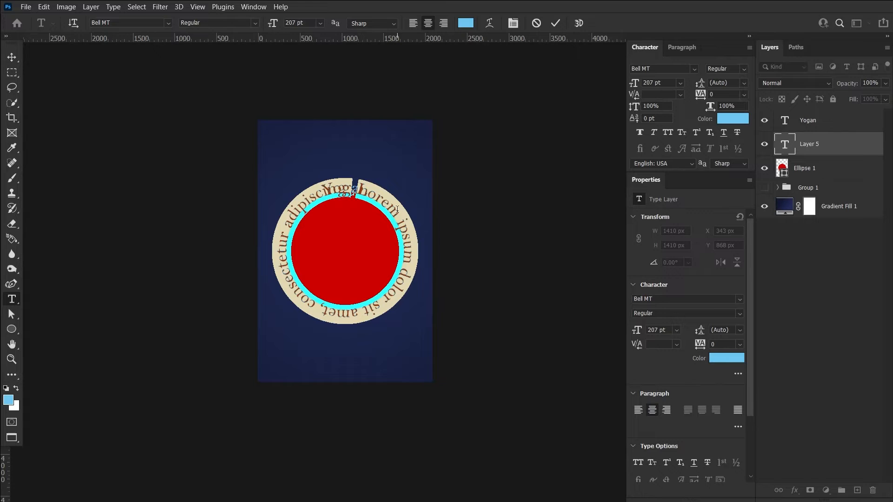
key("ctrl+v")
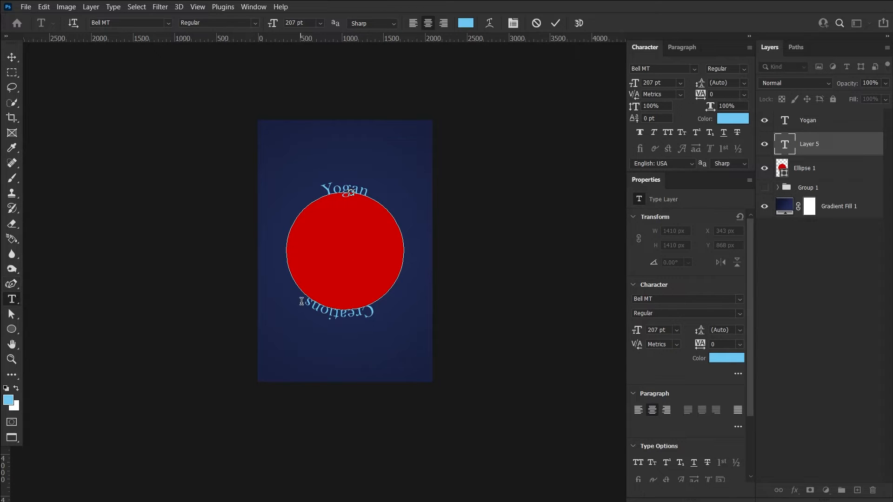
Step: Flip "Creations" to the inside of the circle's path with the Direct Selection tool and centre it at the circle's bottom
left_click(13, 313)
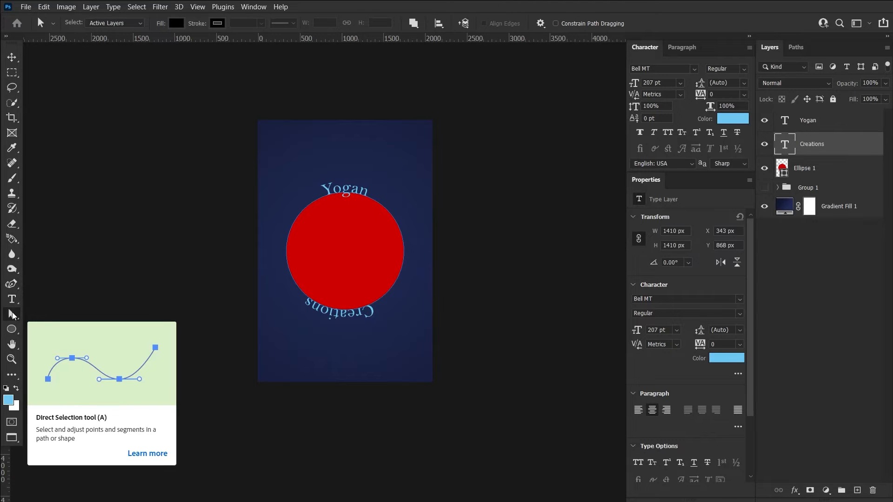
right_click(12, 315)
left_click(58, 328)
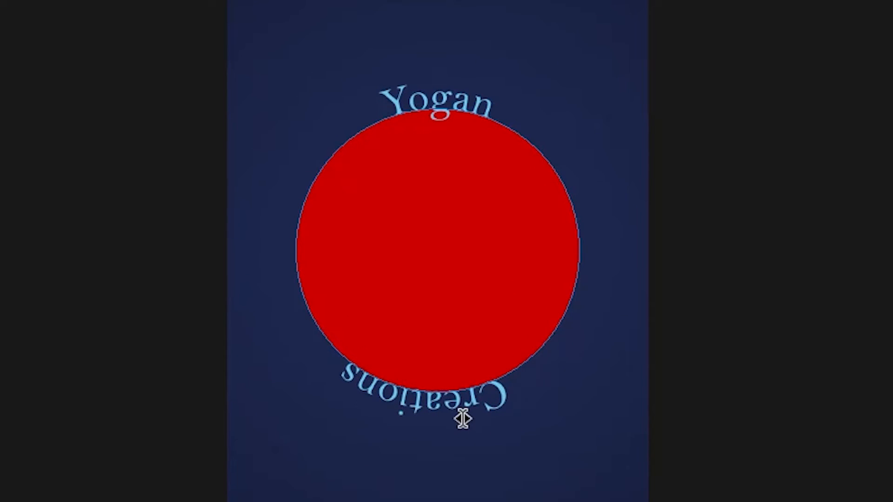
left_click_drag(451, 406, 429, 350)
left_click_drag(341, 292, 345, 294)
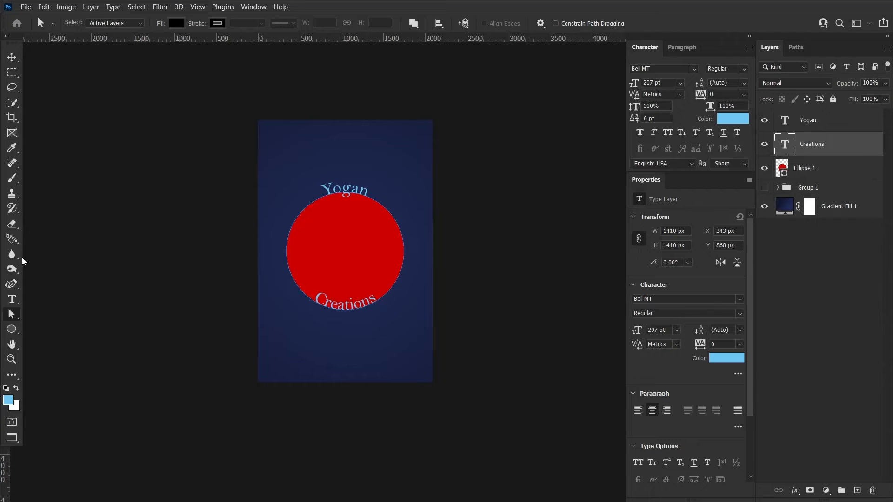
Step: Set "Creations" in all caps and shift its baseline to -140 pt so it sits outside the circle
left_click(13, 298)
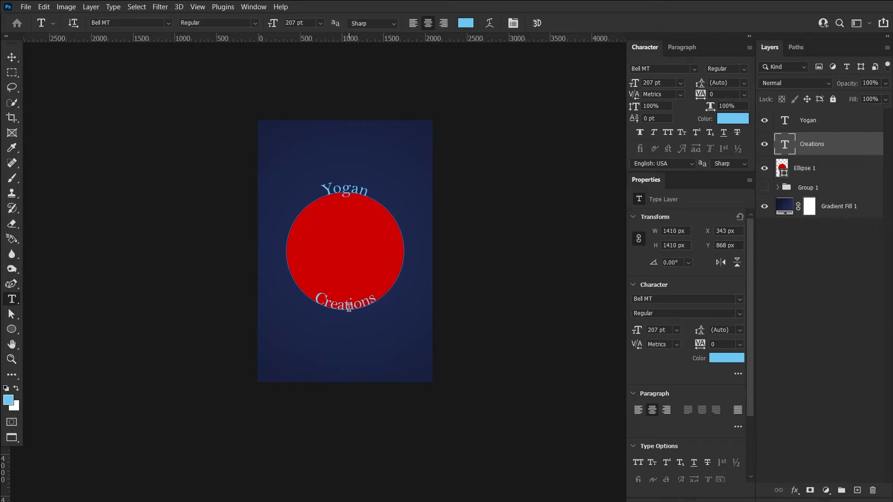
double_click(348, 307)
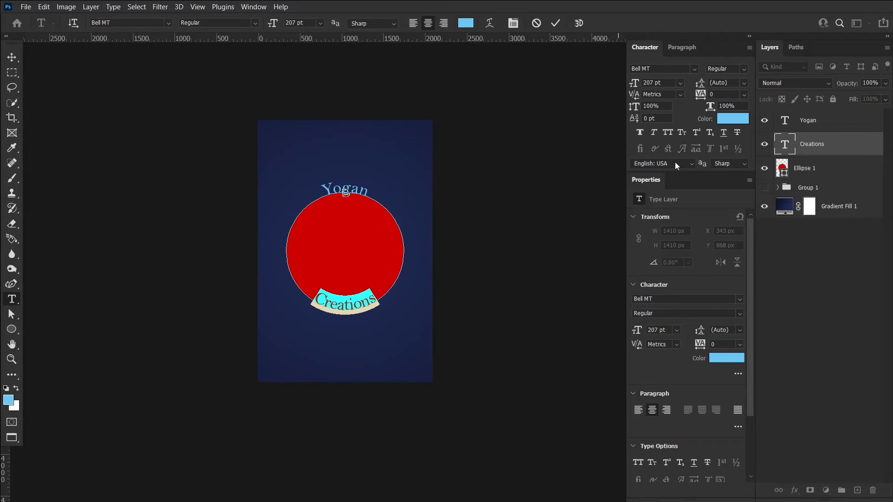
left_click(667, 132)
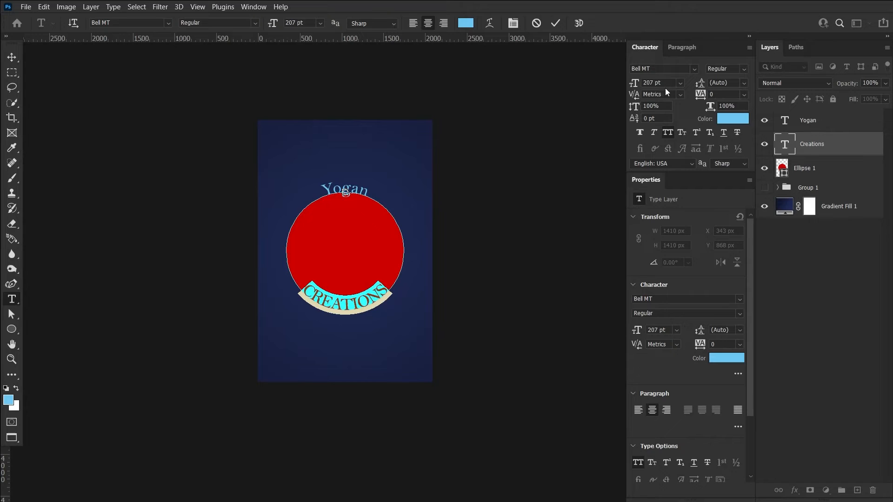
left_click(659, 118)
left_click_drag(635, 120, 552, 116)
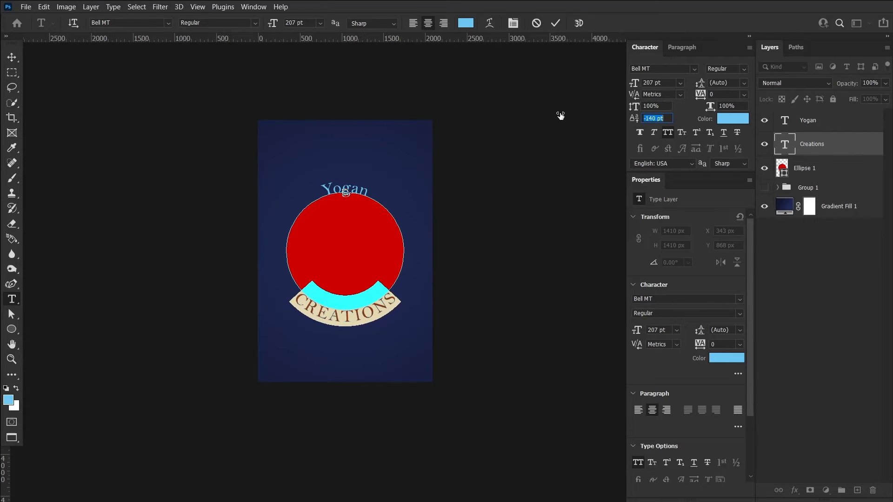
left_click(13, 58)
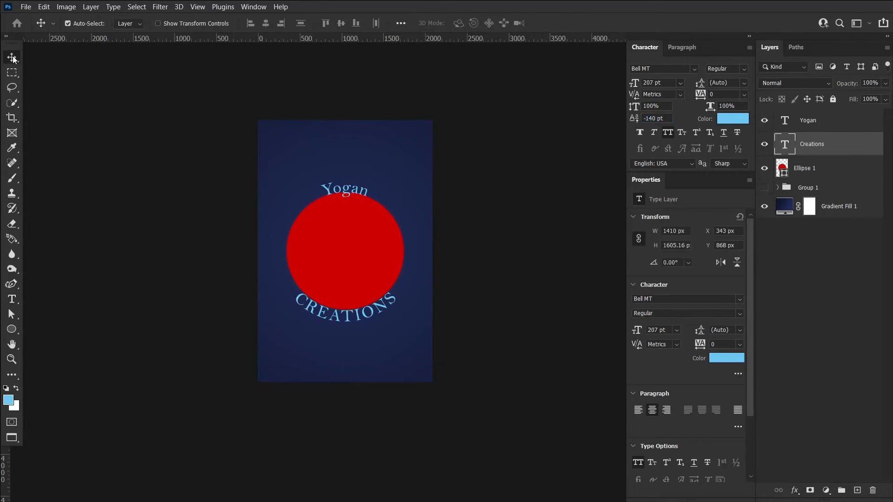
Step: Set the "Yogan" text above the circle in all caps
left_click(355, 191)
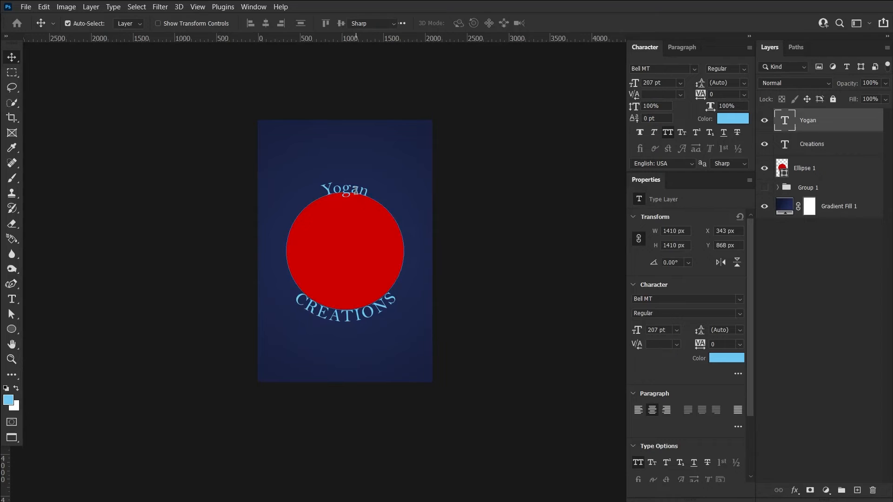
double_click(356, 191)
key("ctrl+shift+k")
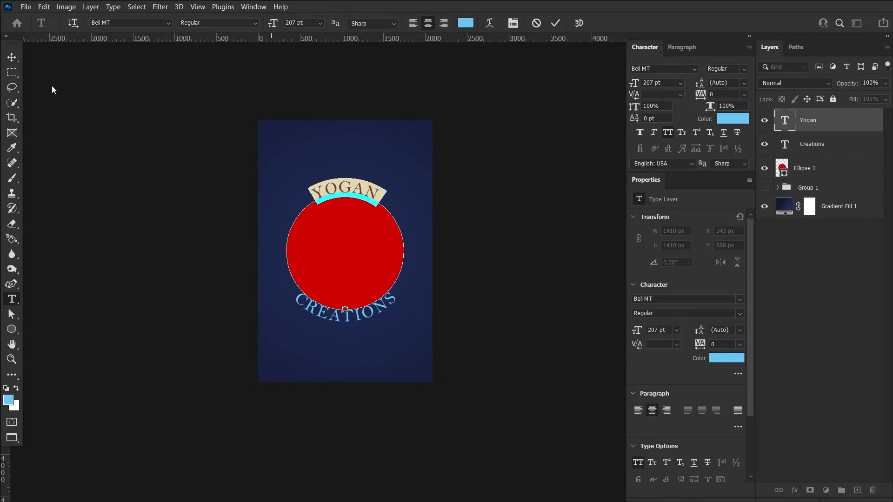
left_click(13, 57)
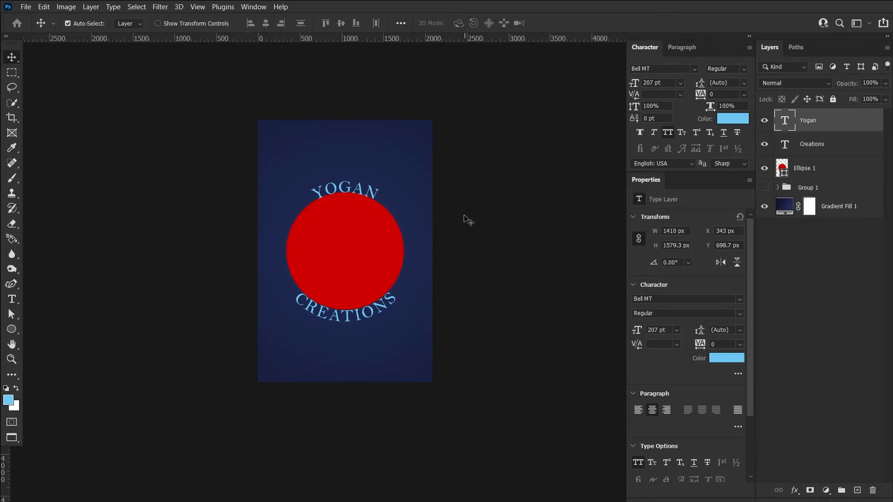
Step: Recolour both the "Yogan" and "Creations" text layers white (ffffff)
left_click(833, 150, "shift")
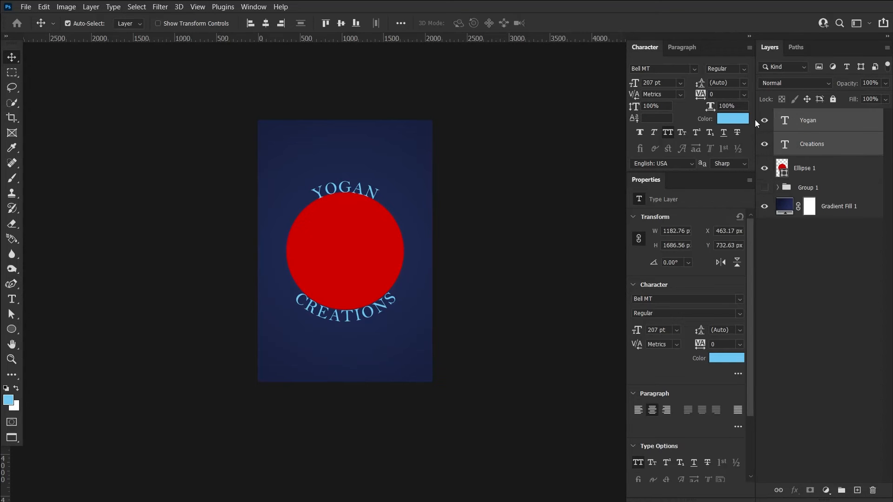
left_click(732, 118)
left_click_drag(469, 219, 465, 216)
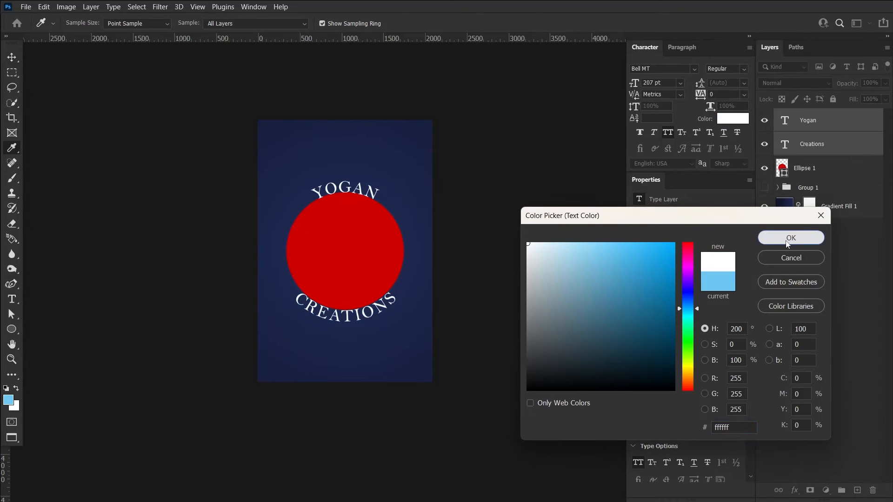
left_click(789, 241)
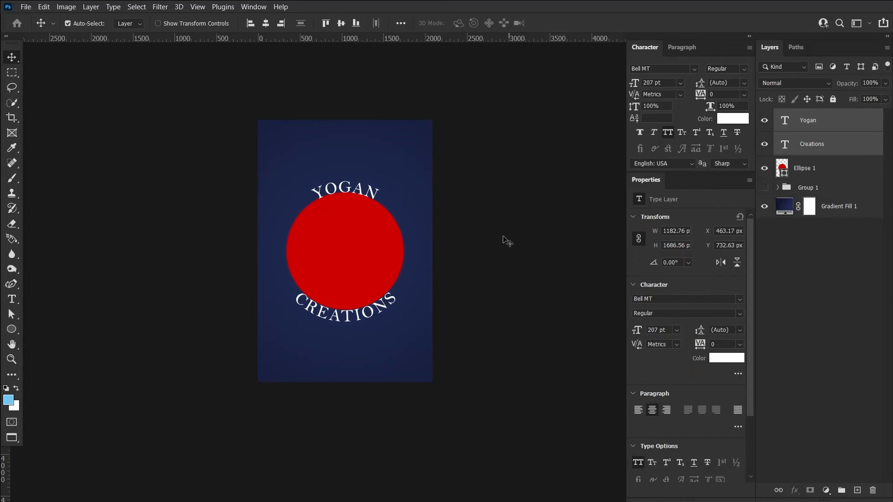
Step: Add the text "YC" on the canvas, enlarge it and centre it inside the red circle
left_click(376, 312)
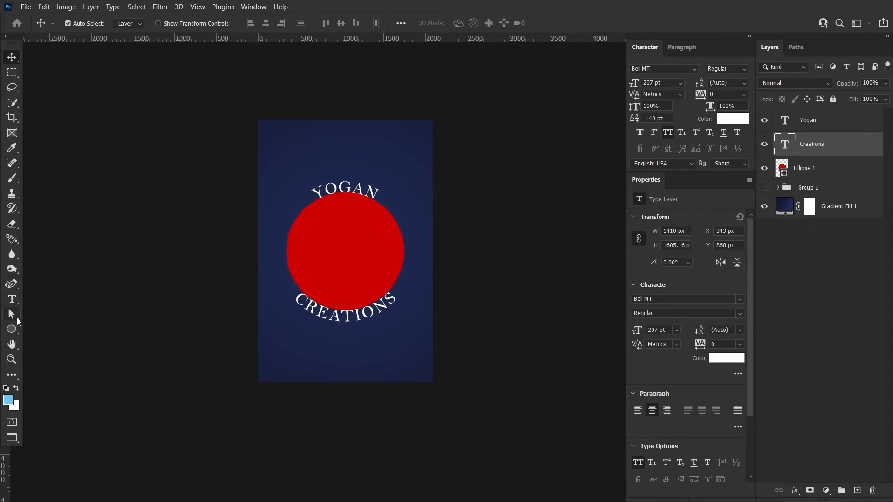
left_click(17, 319)
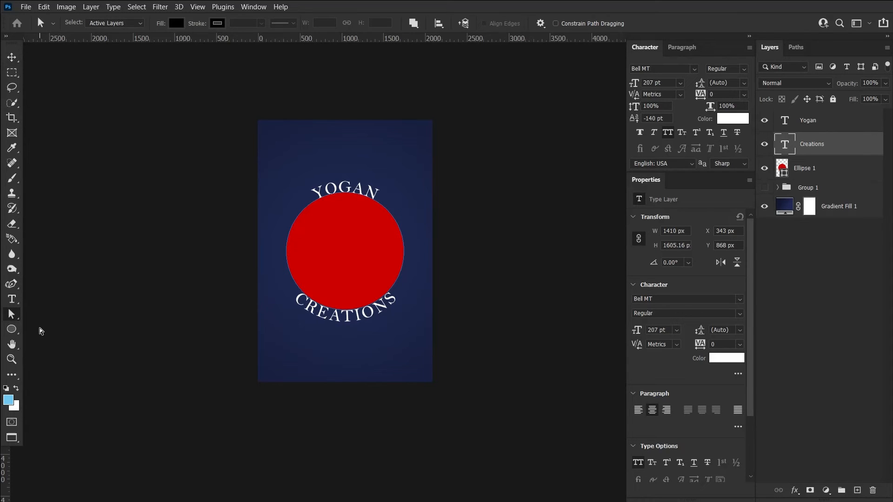
left_click(11, 299)
left_click(343, 141)
type("YC")
key("ctrl+t")
left_click_drag(352, 160, 431, 226)
left_click_drag(400, 198, 363, 270)
Step: Duplicate the red ellipse, enlarge the lower one to about 1878 px across and fill it white as a surrounding ring
left_click(834, 192)
key("ctrl+j")
left_click(816, 215)
key("ctrl+t")
left_click_drag(404, 192, 425, 170)
left_click(781, 219)
double_click(781, 219)
left_click(527, 242)
left_click(790, 237)
Step: Recolour the "Yogan" and "Creations" text layers black (000000)
left_click(830, 146)
left_click(830, 167, "shift")
left_click(727, 121)
left_click(527, 389)
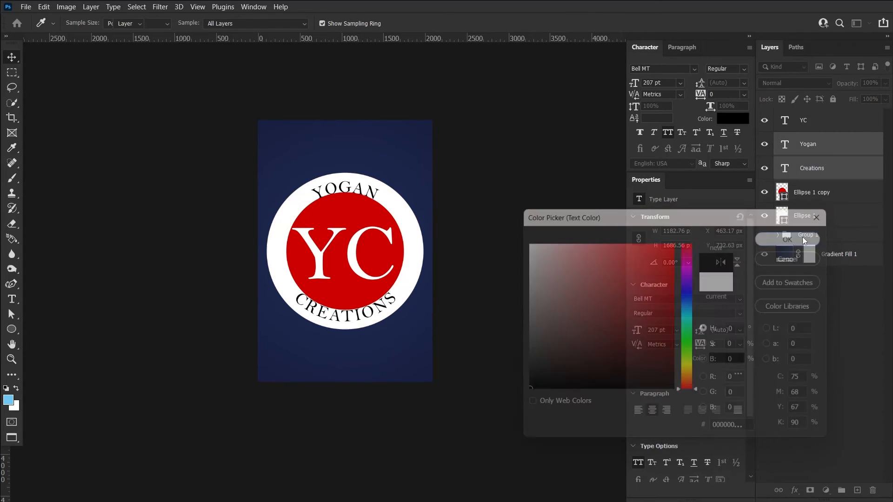
left_click(796, 237)
Step: Scale the white Ellipse 1 down to about 92% with Free Transform, so it fits closely around the curved texts
left_click(824, 195)
left_click(816, 219)
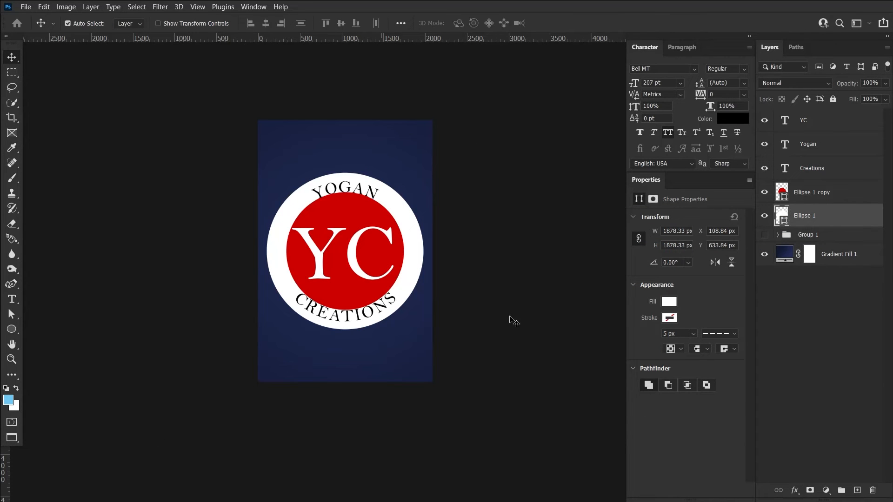
key("ctrl+t")
key("ctrl+t")
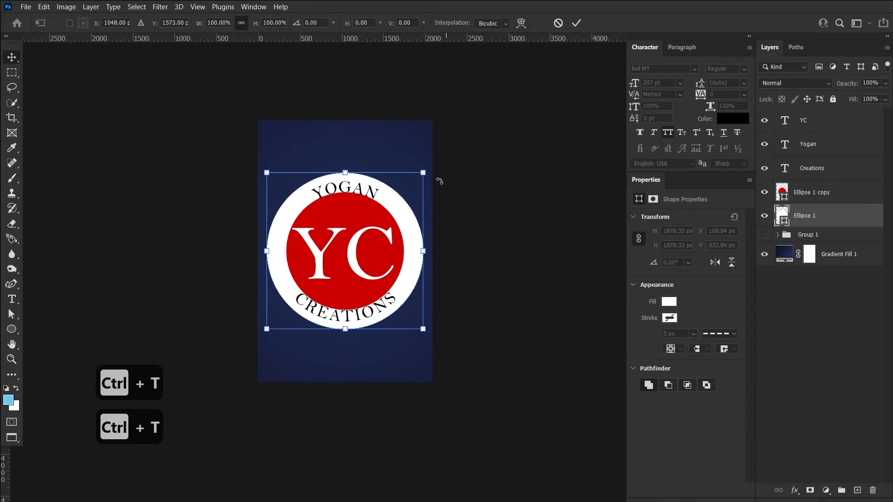
left_click_drag(424, 172, 420, 179)
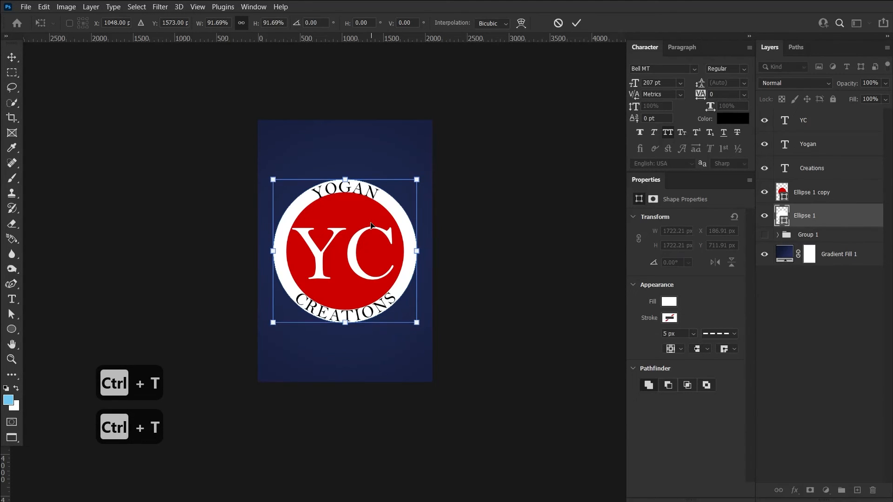
key("Return")
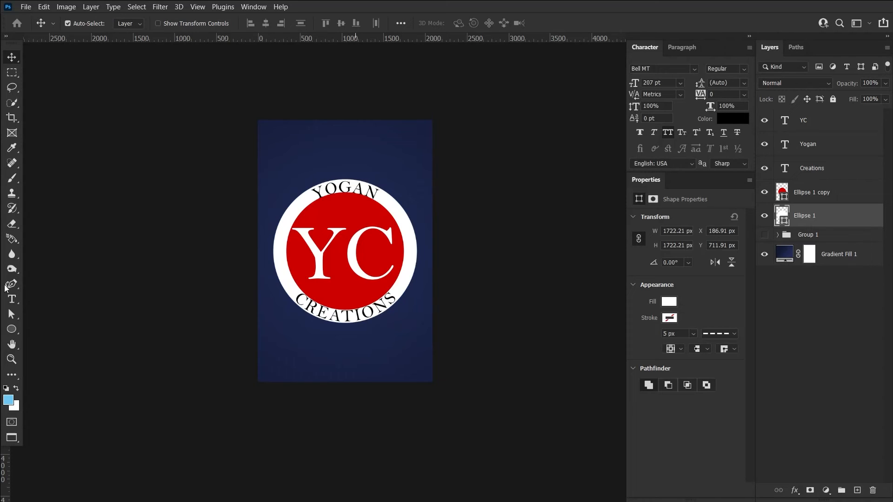
left_click(12, 328)
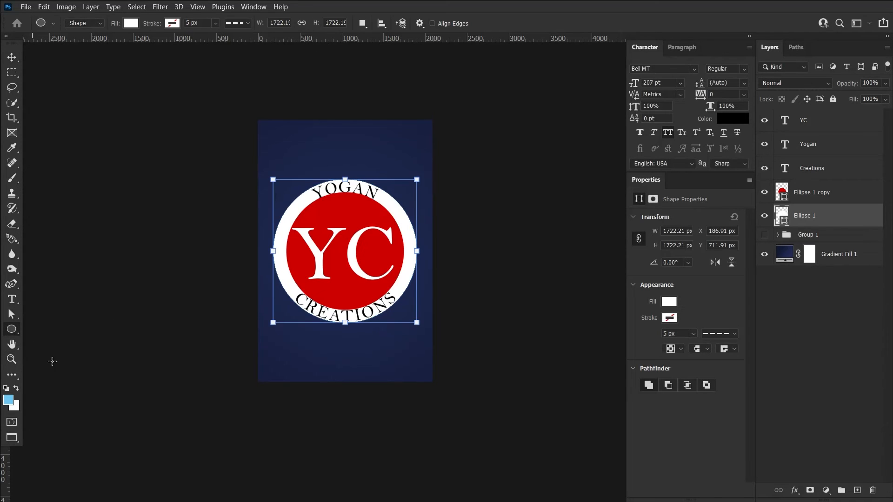
right_click(11, 331)
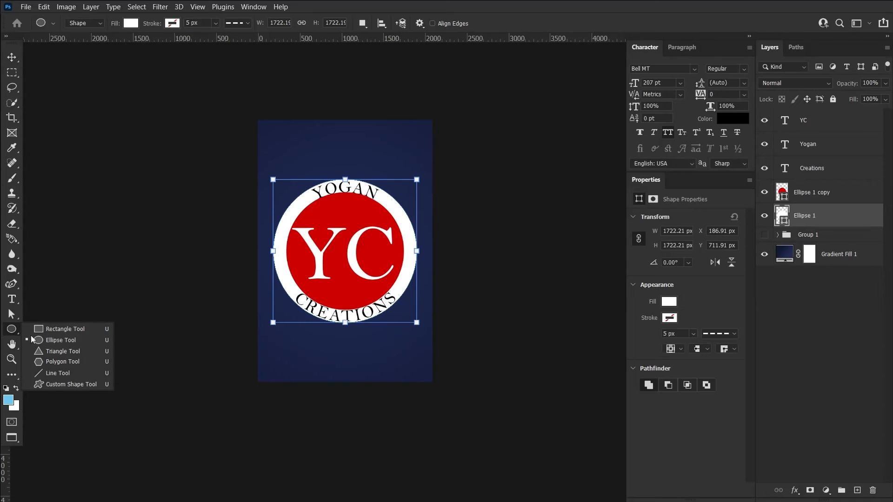
key("Escape")
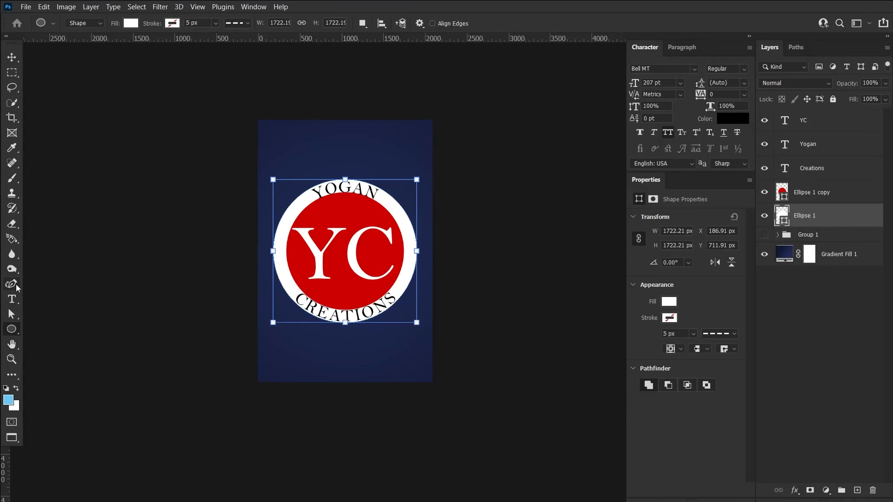
key("p")
left_click(298, 135)
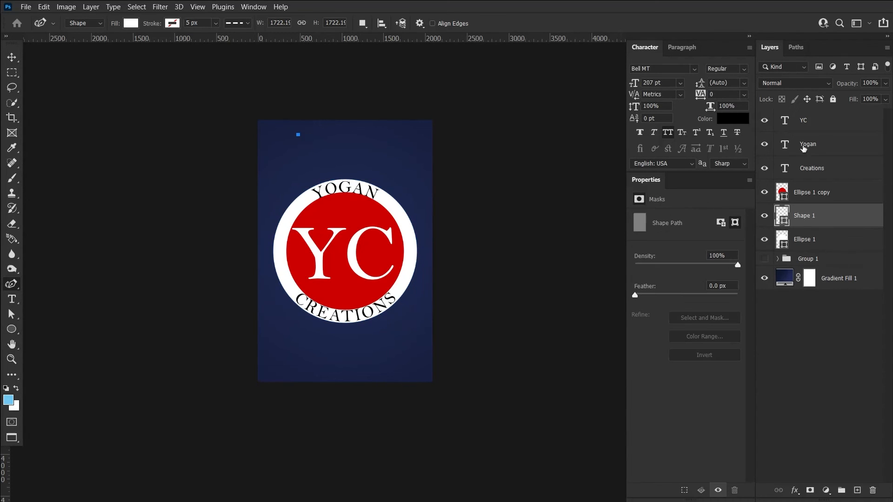
Step: Group all the logo layers, from the "YC" text down to the white Ellipse 1
left_click(816, 125)
left_click(832, 250, "shift")
key("ctrl+g")
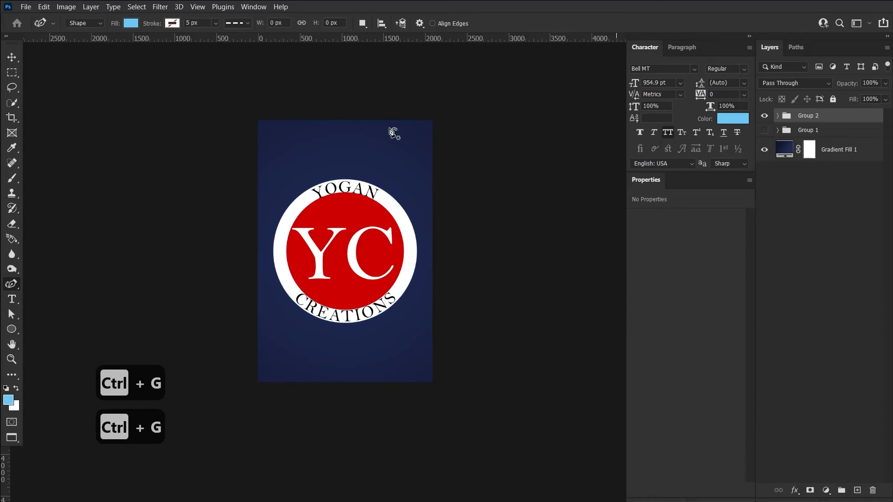
Step: Draw a closed, tilted oval about 990 px wide near the canvas's upper edge with the Curvature Pen, and hide the logo group
left_click(299, 139)
left_click(364, 135)
left_click(381, 155)
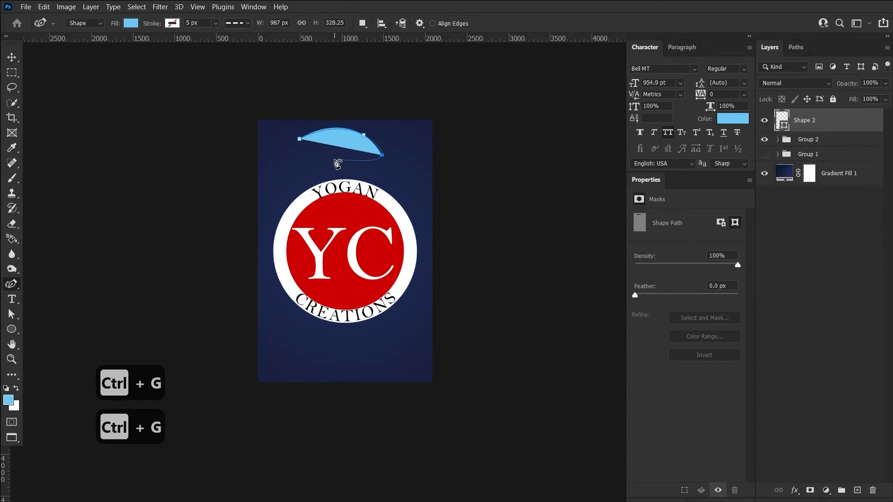
left_click(334, 159)
left_click(299, 139)
left_click(764, 139)
left_click(12, 57)
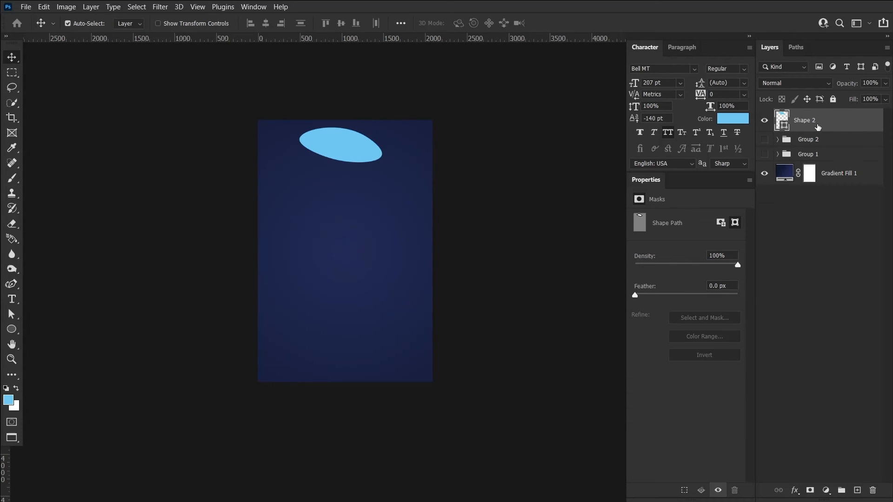
Step: Start a path text on the lower edge of the freeform oval and paste "Creations" into it
left_click(11, 299)
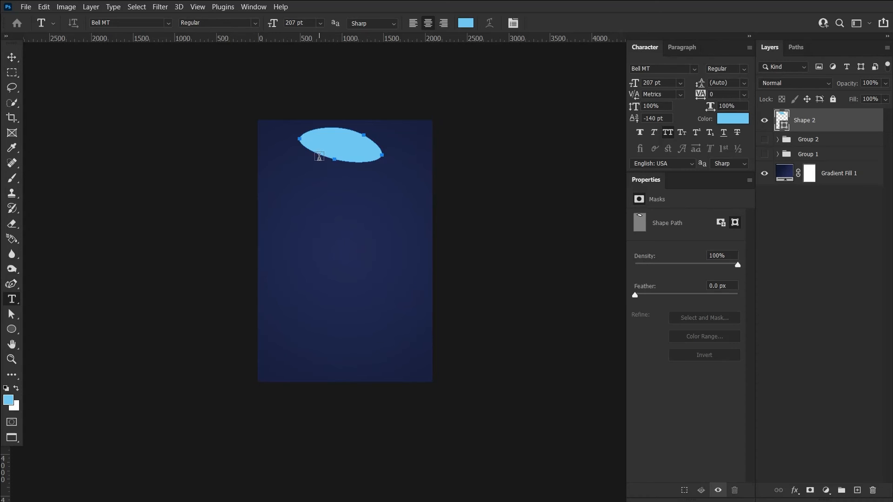
left_click(320, 155)
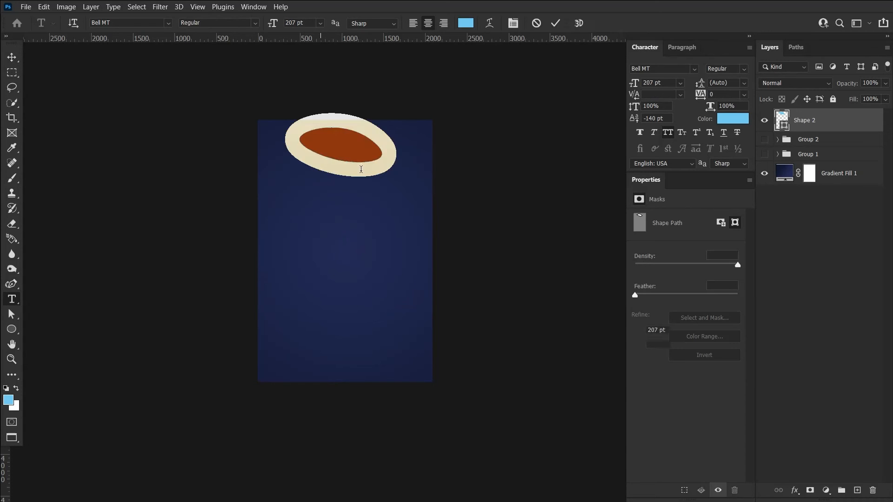
type("Creations")
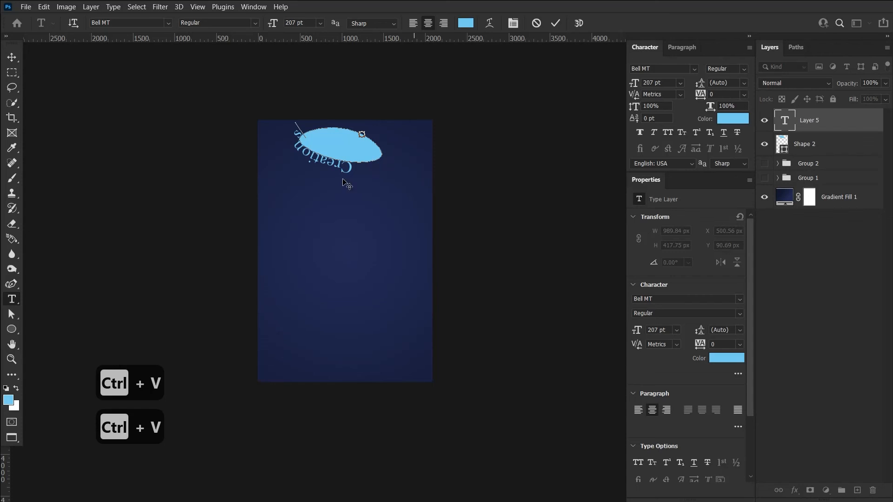
left_click(17, 59)
Step: Flip "Creations" to the inside of the oval's path with the Direct Selection tool, placing it along the lower edge
left_click(12, 314)
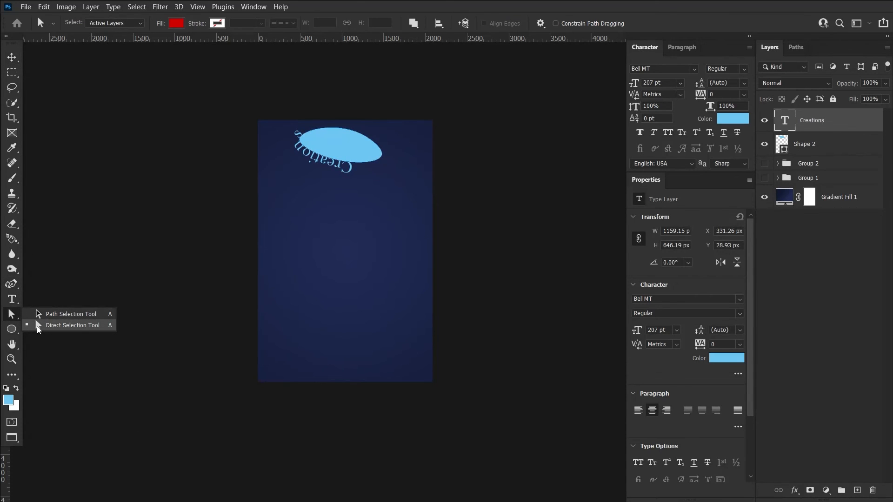
left_click(42, 326)
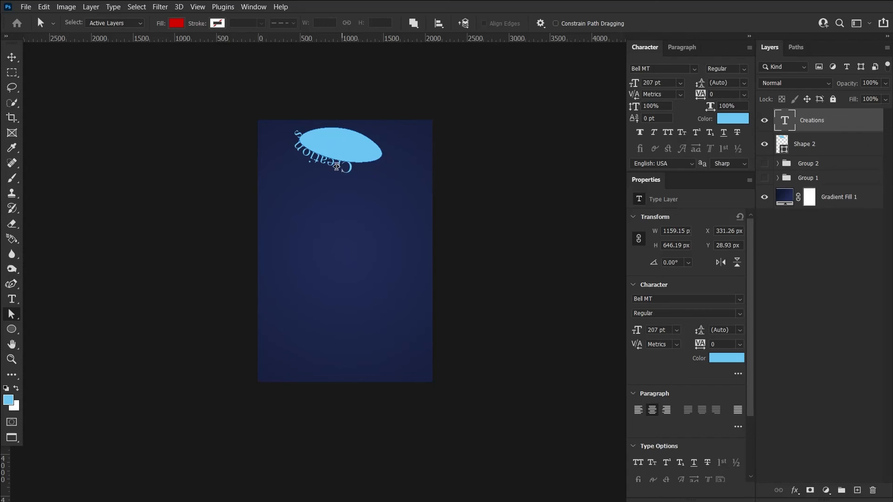
mouse_move(337, 168)
left_mouse_down()
mouse_move(292, 147)
mouse_move(343, 161)
mouse_move(407, 143)
mouse_move(416, 119)
mouse_move(405, 85)
mouse_move(395, 99)
mouse_move(425, 57)
mouse_move(318, 178)
mouse_move(343, 158)
left_mouse_up()
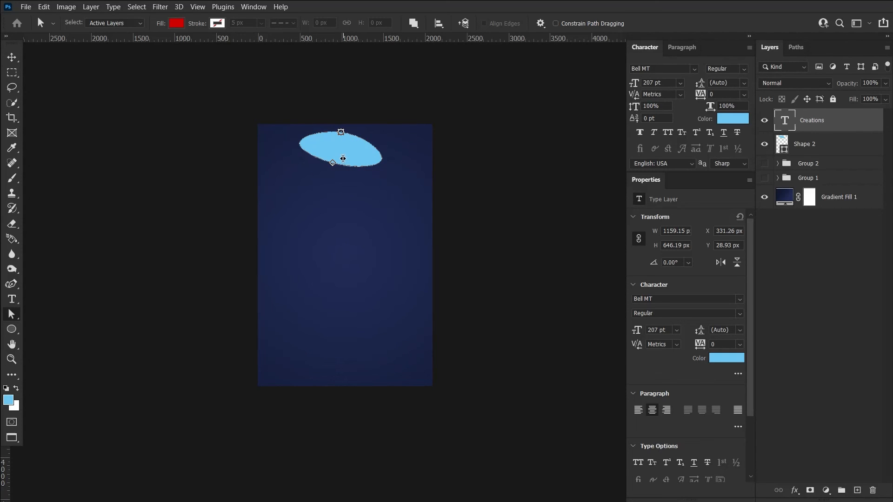
Step: Recolour the "Creations" path text white and reposition it along the oval's path
left_click(733, 119)
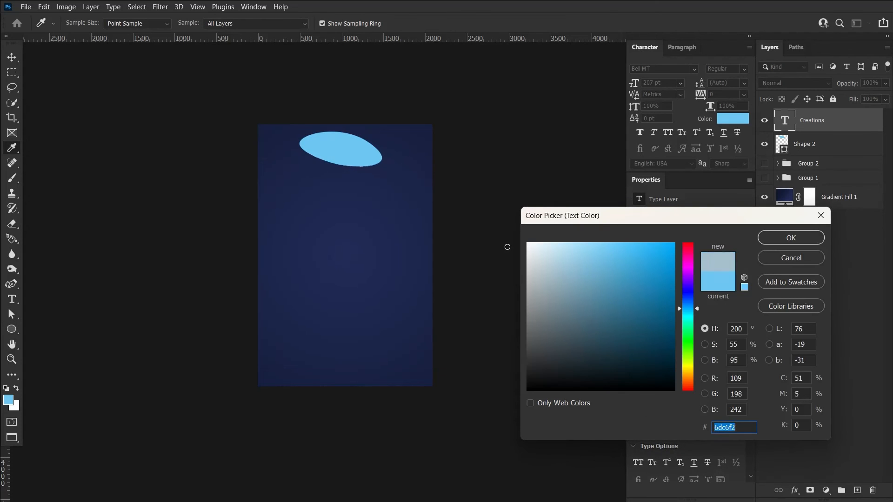
left_click(528, 243)
left_click(784, 240)
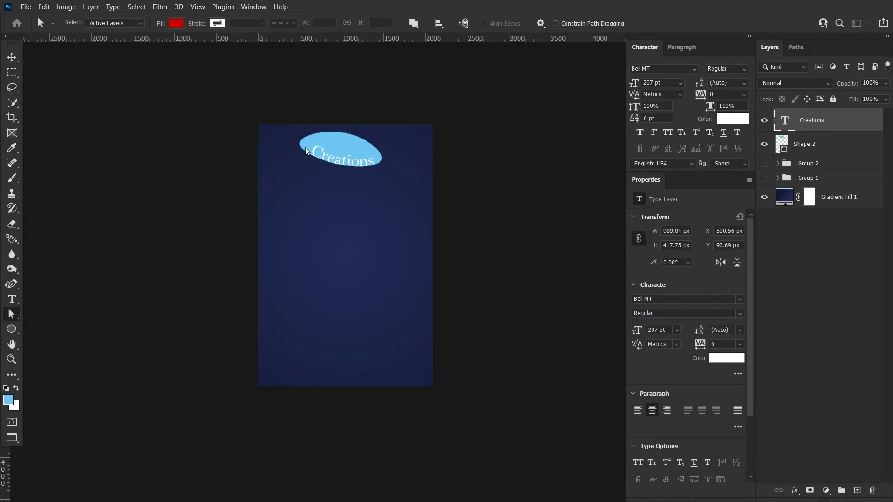
left_click_drag(344, 159, 408, 133)
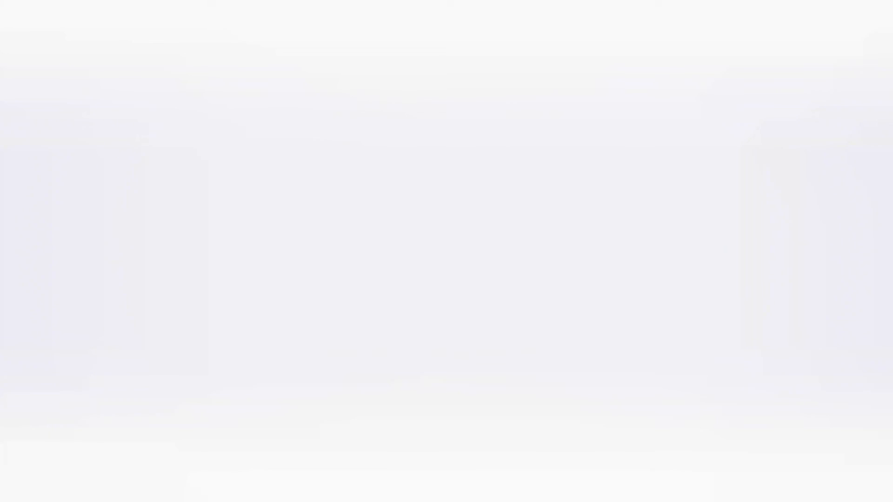